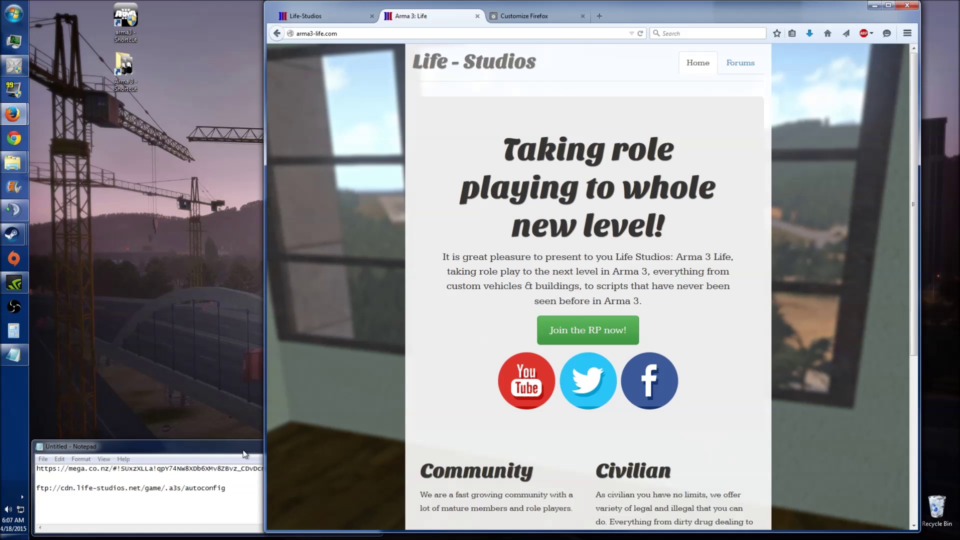
# Open the MEGA link from the Notepad note in the browser and download arma3sync-installer-1-4-58.exe to the computer
pyautogui.click(210, 449)
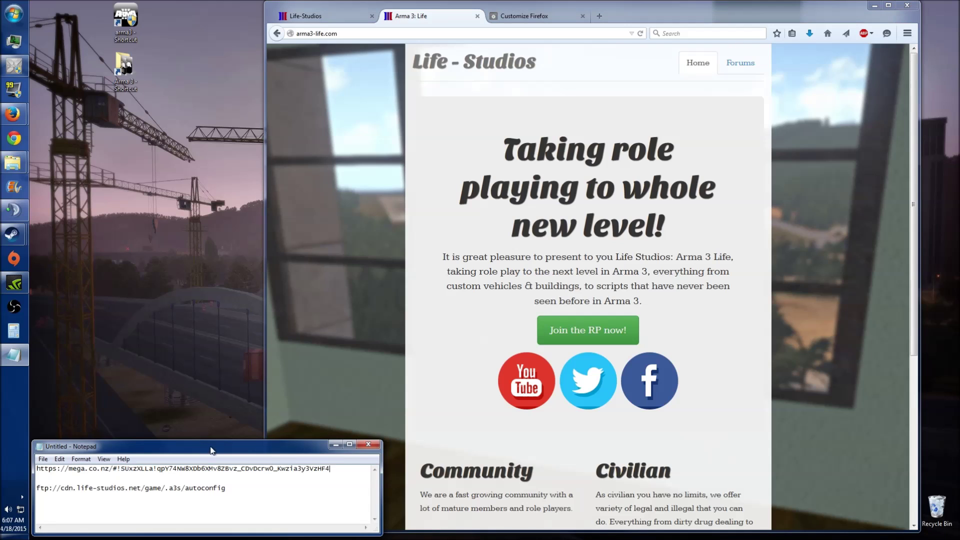
pyautogui.moveTo(330, 469); pyautogui.dragTo(36, 469)
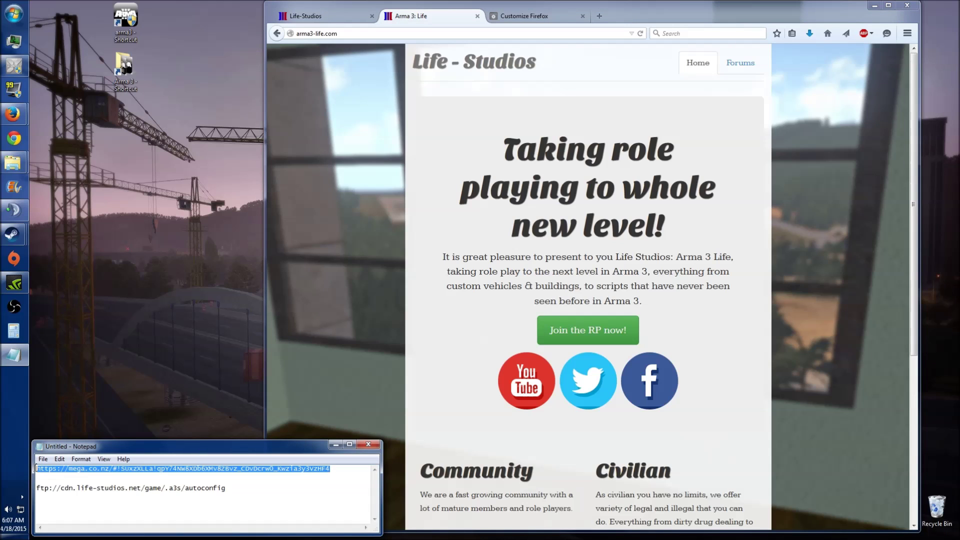
pyautogui.rightClick(100, 471)
pyautogui.click(121, 363)
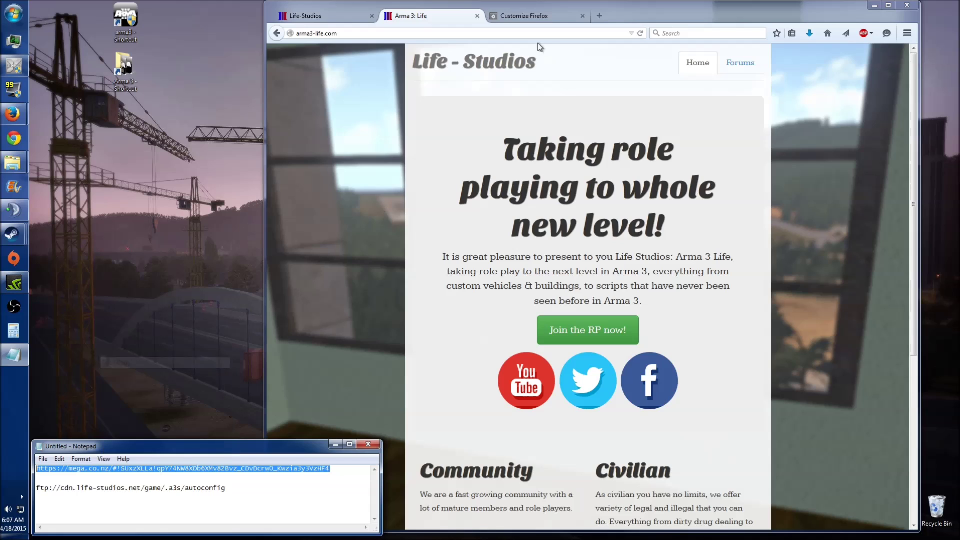
pyautogui.click(415, 34)
pyautogui.hotkey('ctrl', 'v')
pyautogui.press('Return')
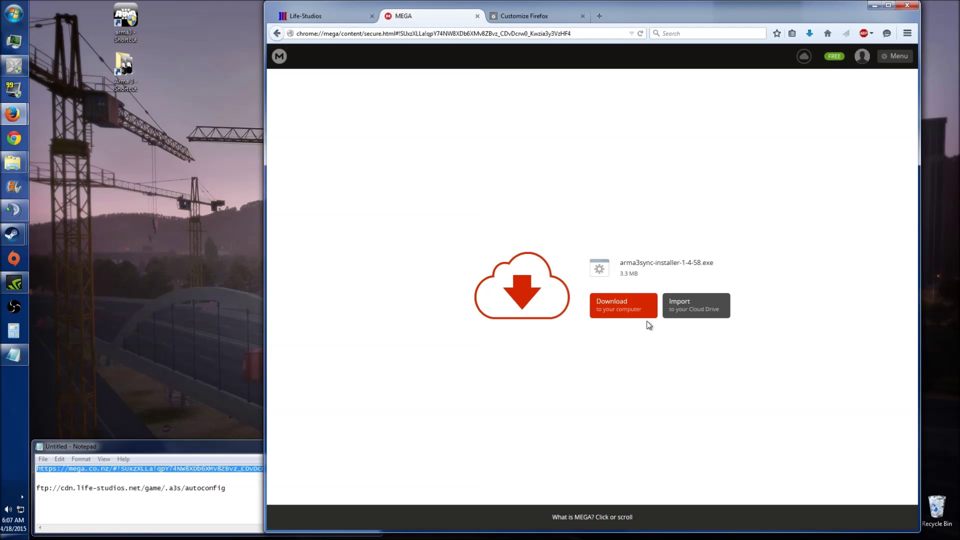
pyautogui.click(634, 313)
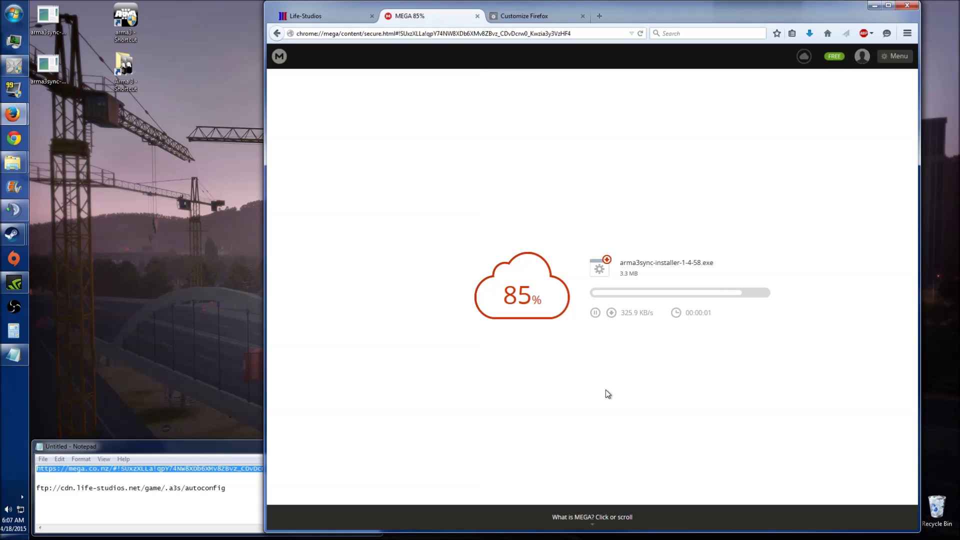
# Run the downloaded ArmA3Sync installer with permission to make changes and accept its license agreement
pyautogui.doubleClick(52, 23)
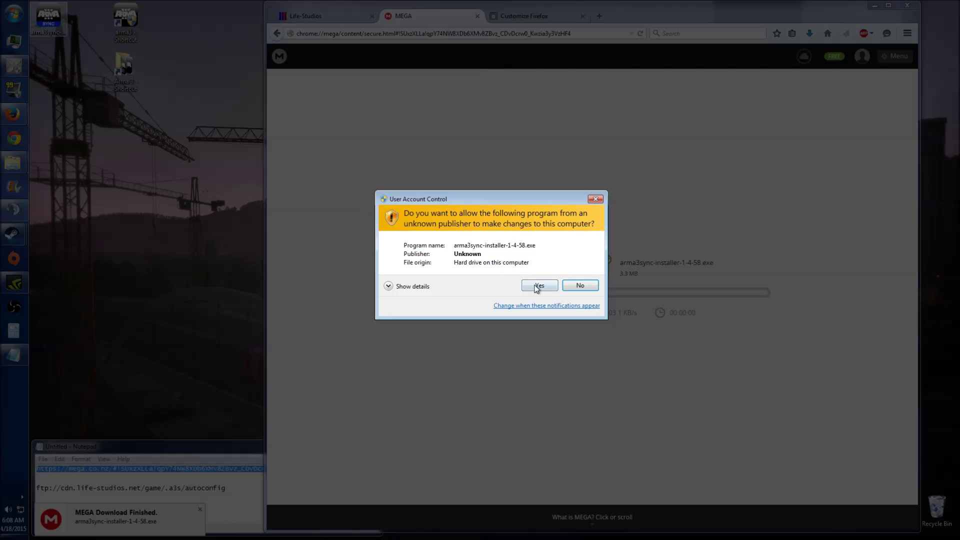
pyautogui.click(536, 286)
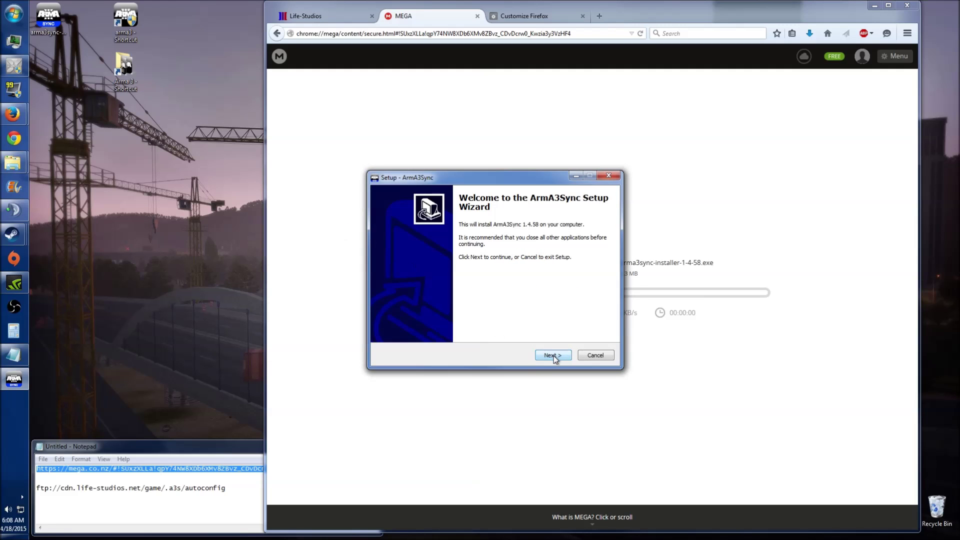
pyautogui.click(553, 355)
pyautogui.click(426, 324)
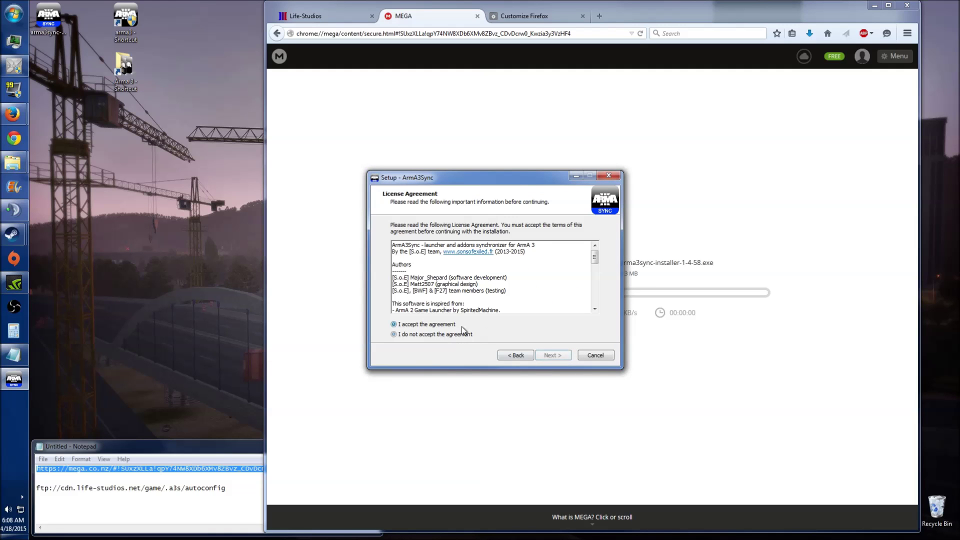
pyautogui.click(550, 355)
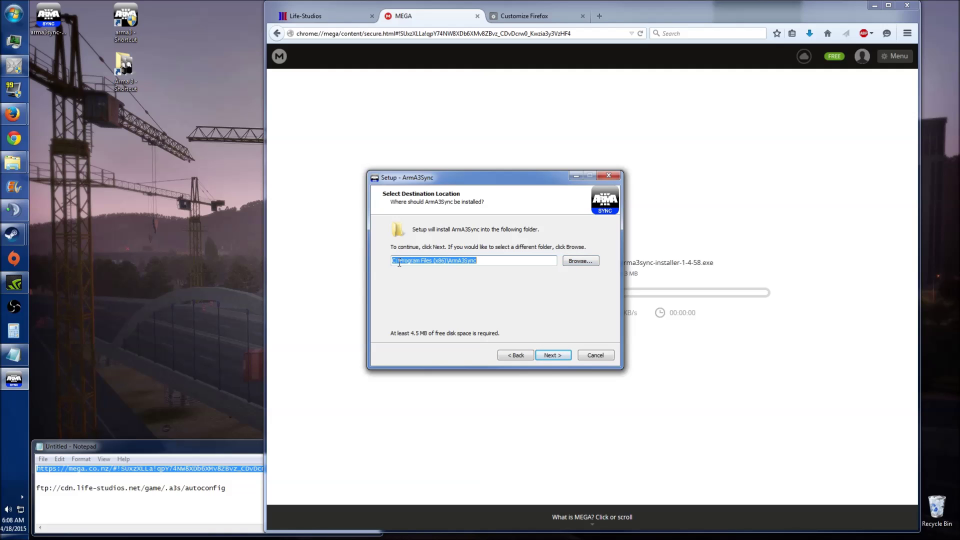
# Install ArmA3Sync into the existing C:\Program Files (x86)\ArmA3Sync folder with a desktop icon, and launch it with permission to make changes
pyautogui.click(549, 356)
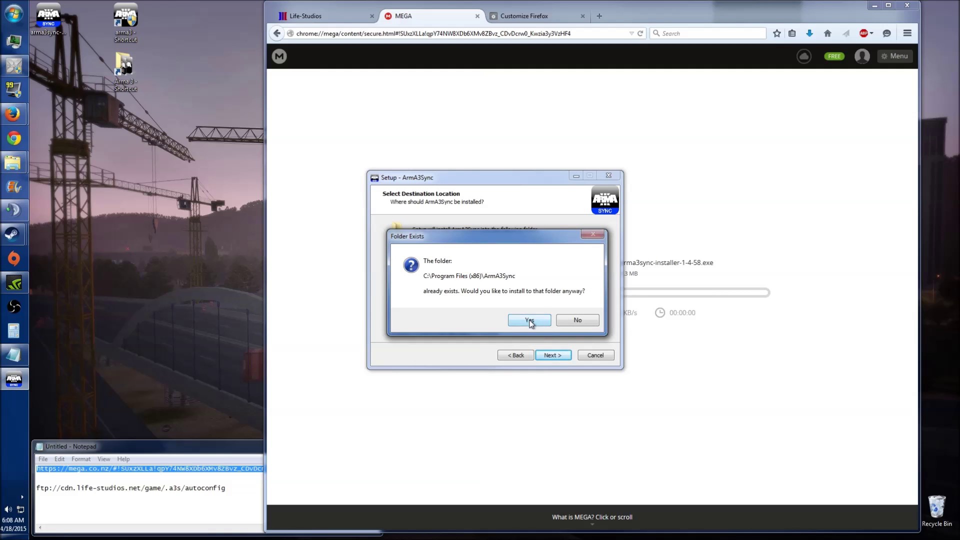
pyautogui.click(527, 323)
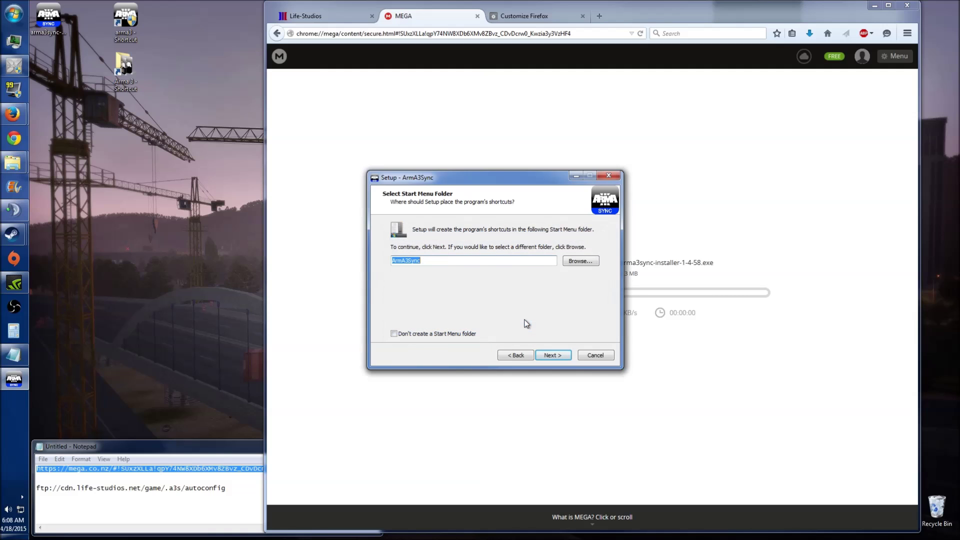
pyautogui.click(554, 356)
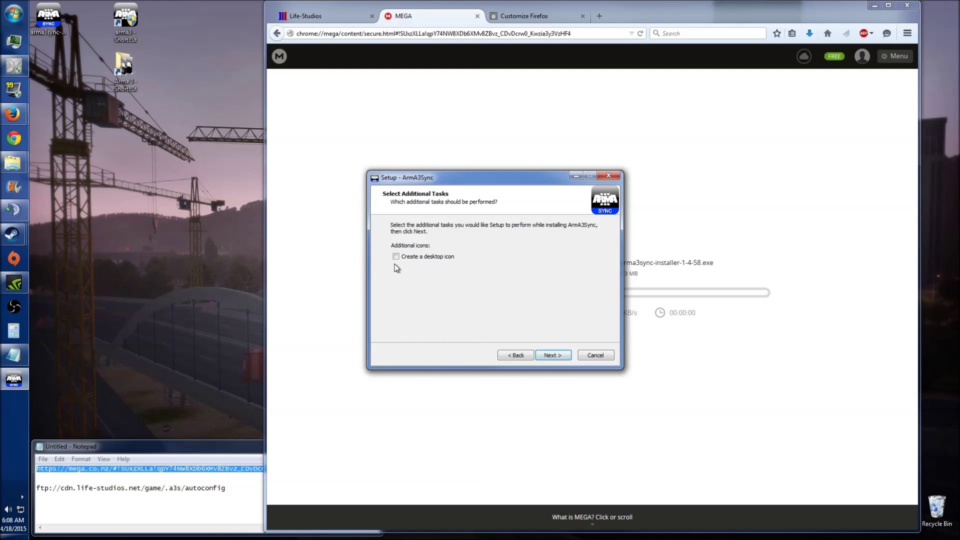
pyautogui.click(396, 256)
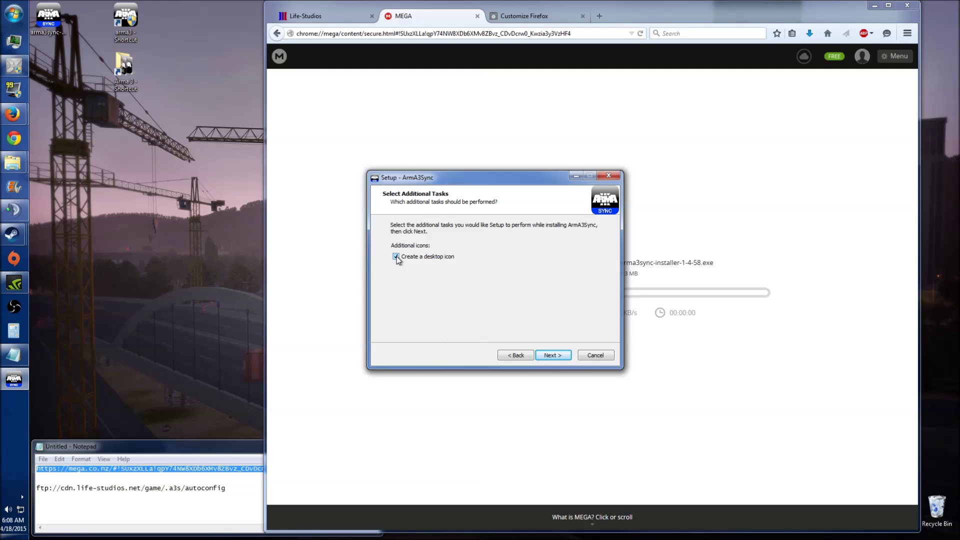
pyautogui.click(554, 355)
pyautogui.click(554, 355)
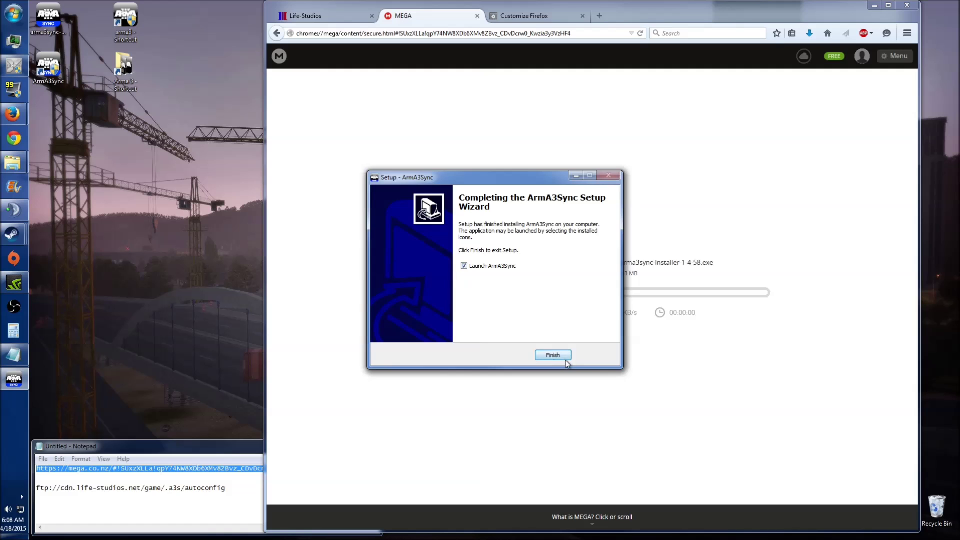
pyautogui.click(553, 355)
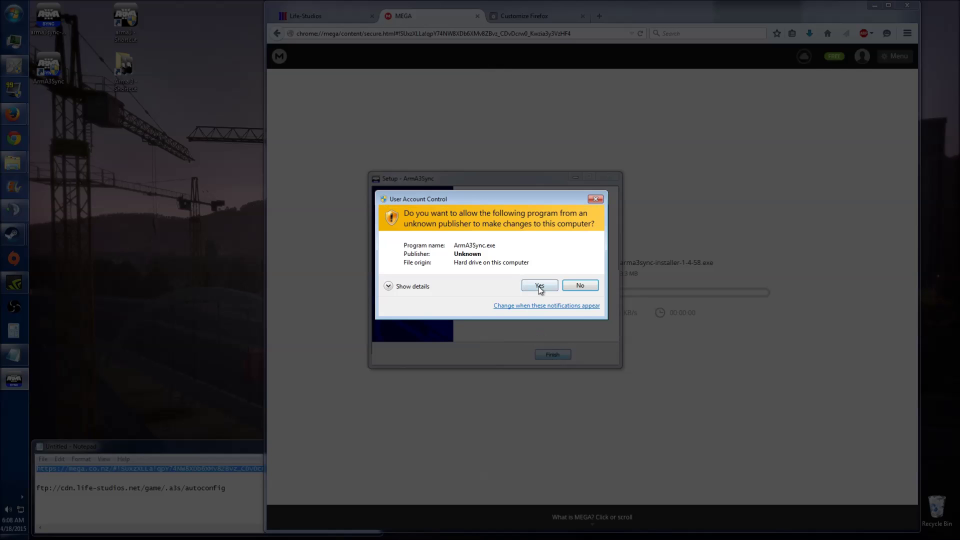
pyautogui.click(541, 288)
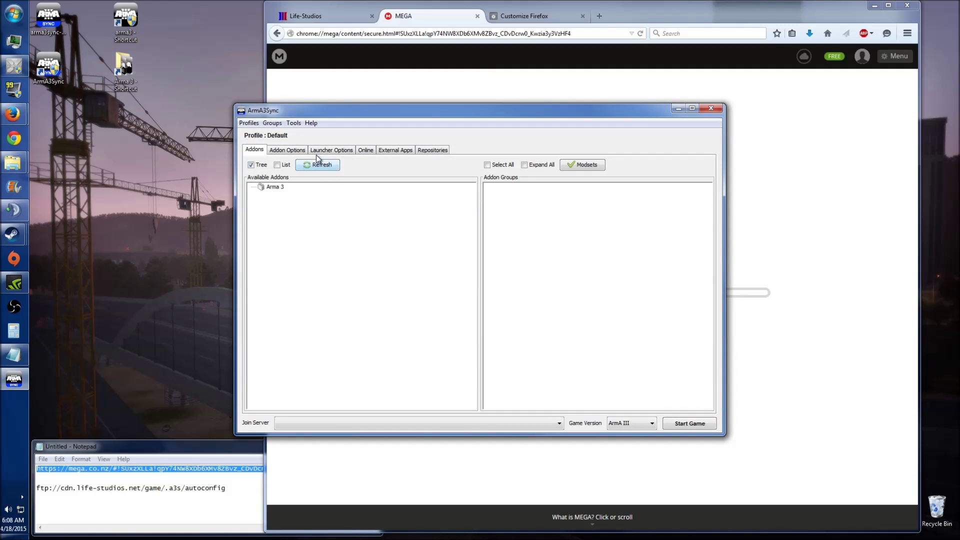
# Add C:\Steam\SteamApps\common\Arma 3 as an addon search directory and select the Arma 3 entry in the list
pyautogui.click(290, 151)
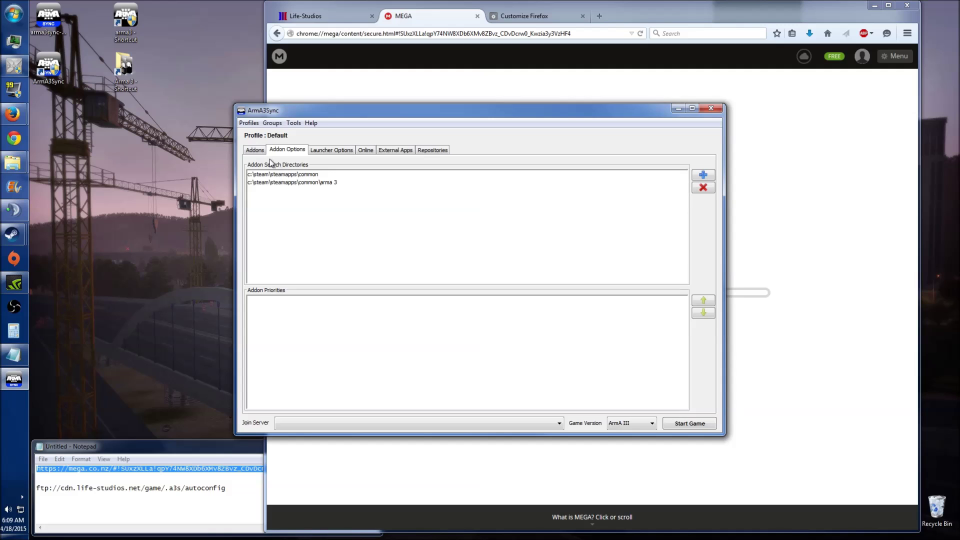
pyautogui.click(703, 175)
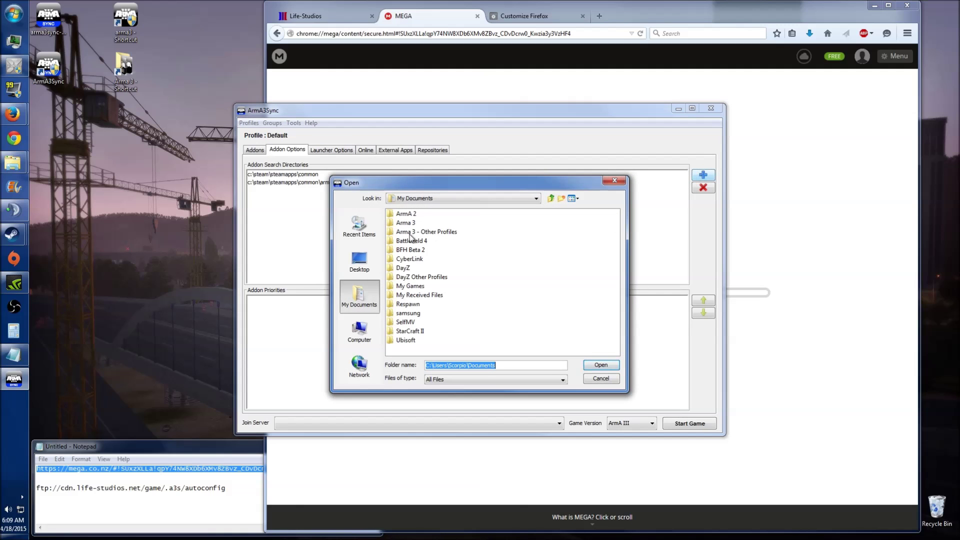
pyautogui.click(364, 263)
pyautogui.click(359, 330)
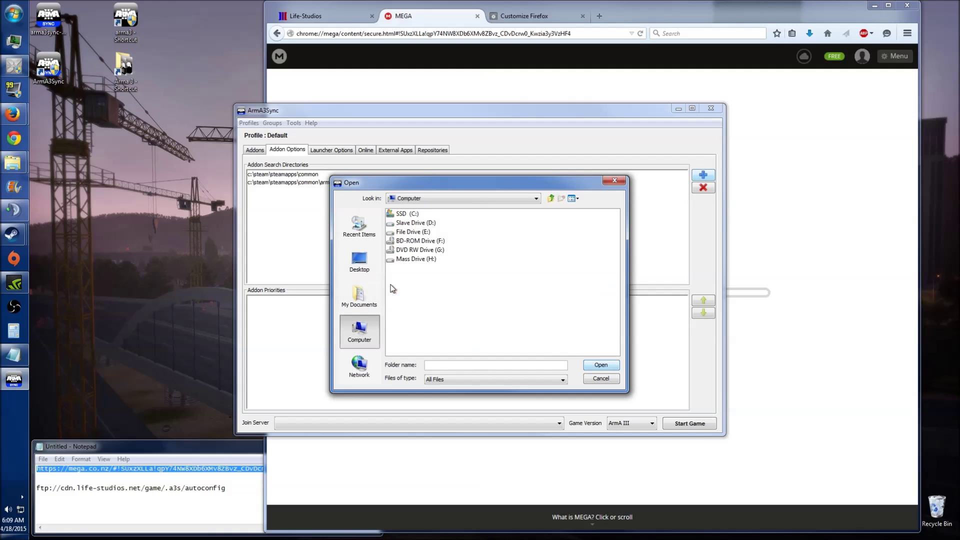
pyautogui.doubleClick(412, 215)
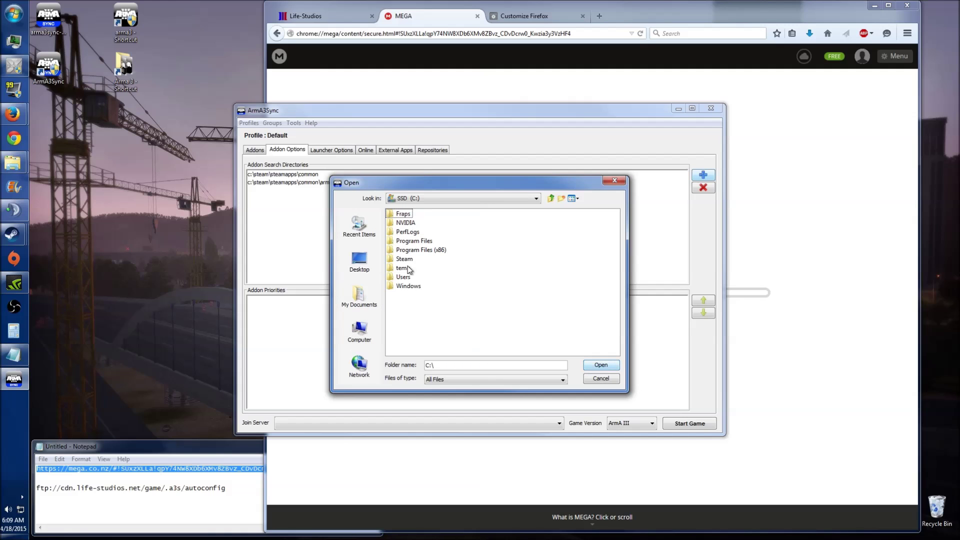
pyautogui.doubleClick(406, 268)
pyautogui.click(412, 215)
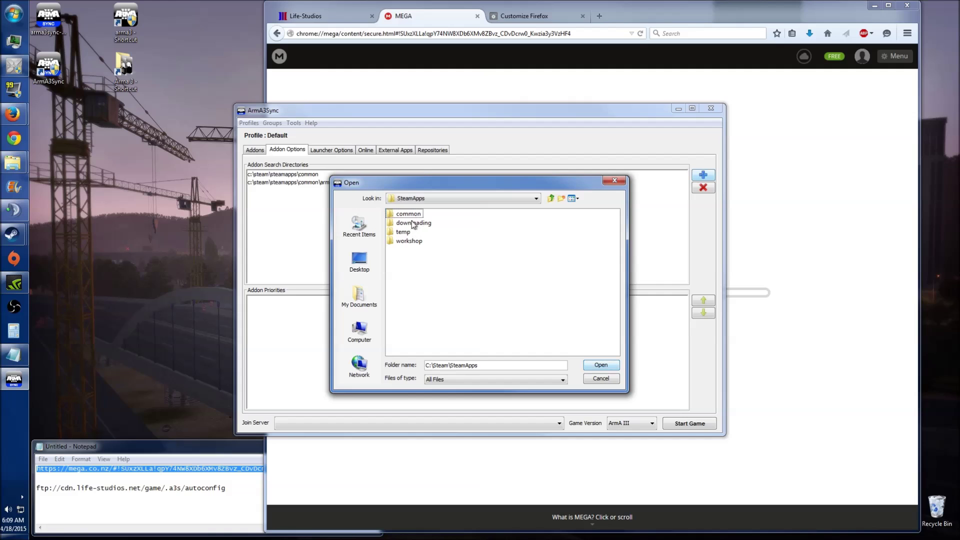
pyautogui.doubleClick(408, 215)
pyautogui.doubleClick(407, 214)
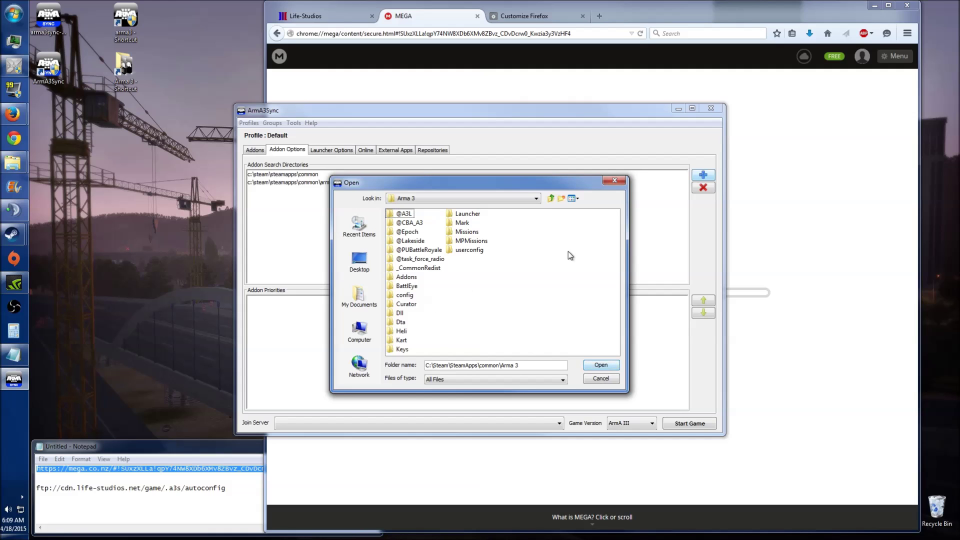
pyautogui.click(601, 365)
pyautogui.click(314, 184)
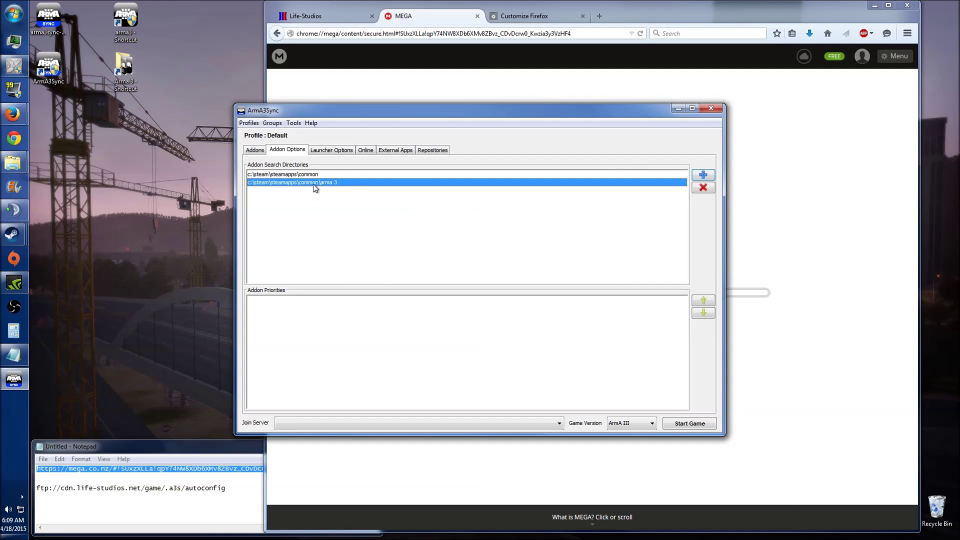
# Remove the existing LifeStudios entry from the addon repositories
pyautogui.click(429, 151)
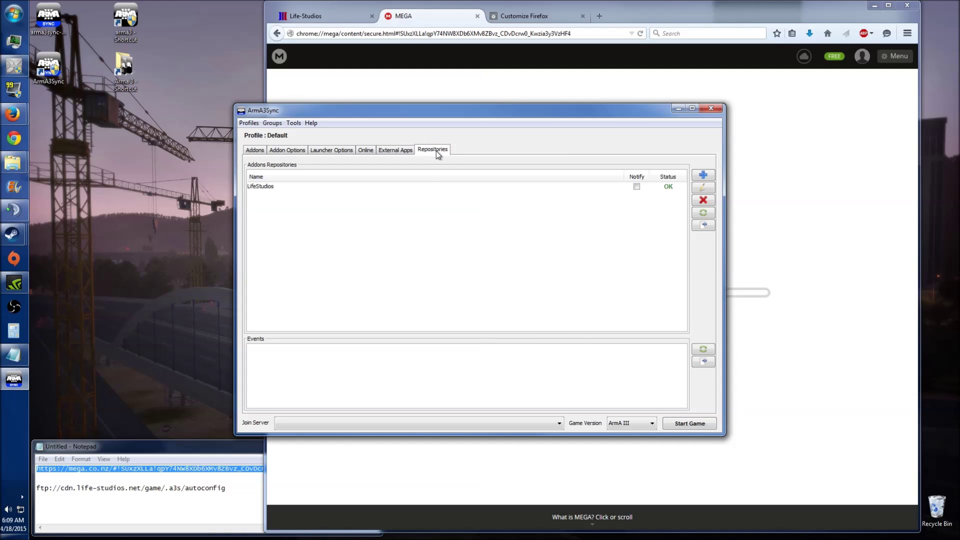
pyautogui.click(504, 188)
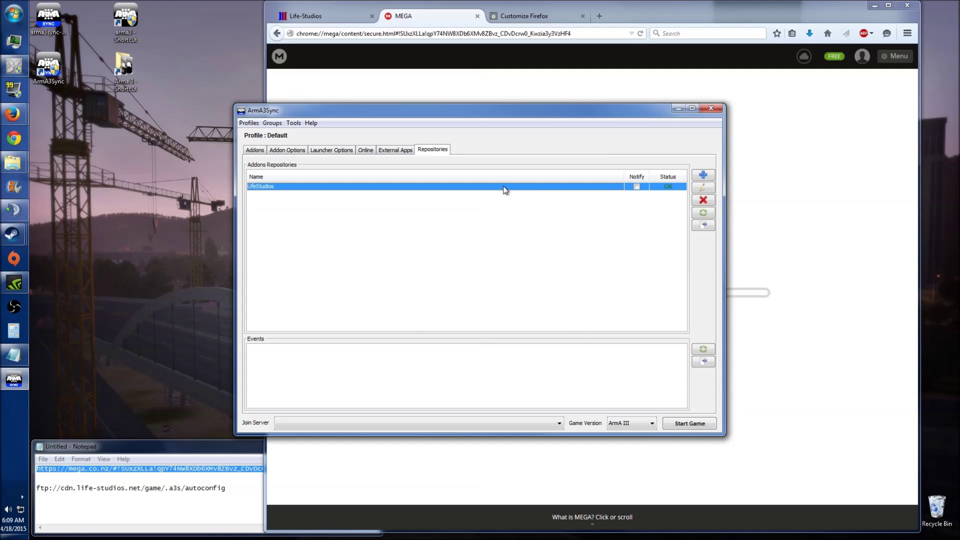
pyautogui.click(704, 200)
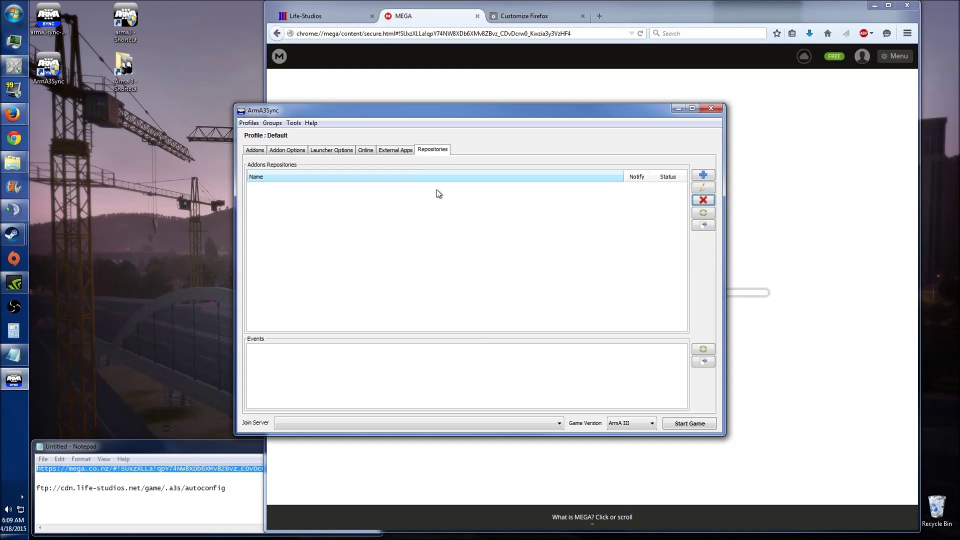
# Add a new repository by importing the public auto-config URL ftp://cdn.life-studios.net/game/.a3s/autoconfig copied from the Notepad note
pyautogui.click(705, 178)
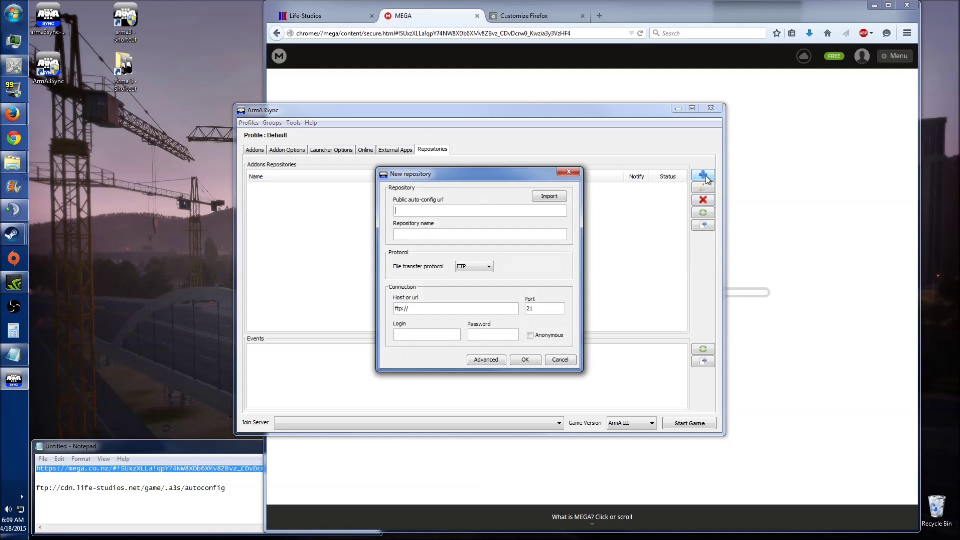
pyautogui.moveTo(226, 488); pyautogui.dragTo(36, 490)
pyautogui.rightClick(64, 497)
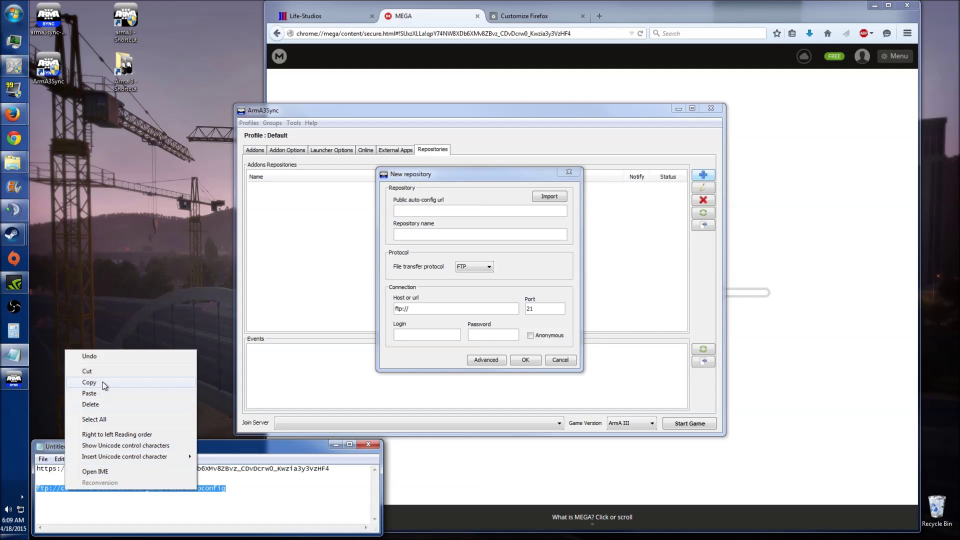
pyautogui.click(85, 388)
pyautogui.click(419, 210)
pyautogui.hotkey('ctrl', 'v')
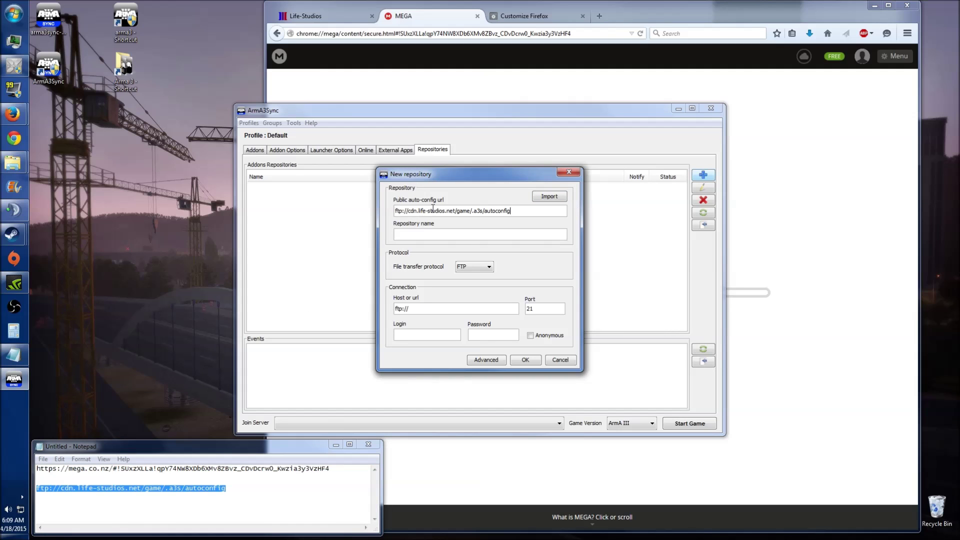
pyautogui.click(550, 196)
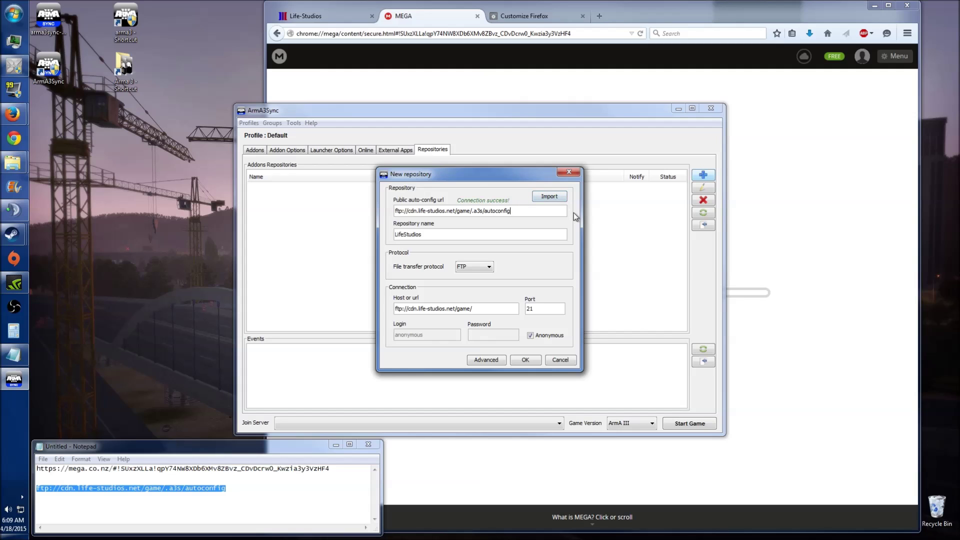
pyautogui.click(525, 360)
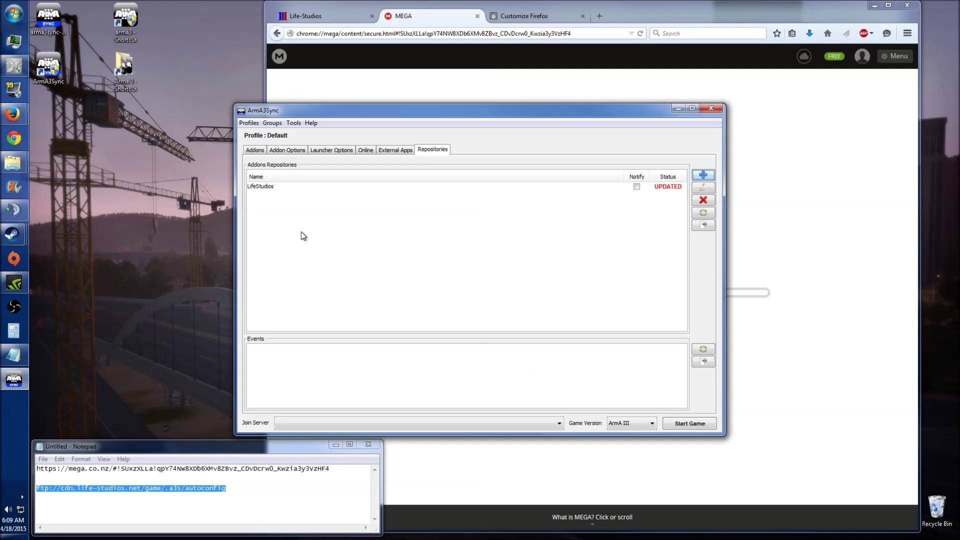
# Open the LifeStudios repository for downloading and set its default destination folder to c:\steam\steamapps\common\arma 3
pyautogui.click(265, 187)
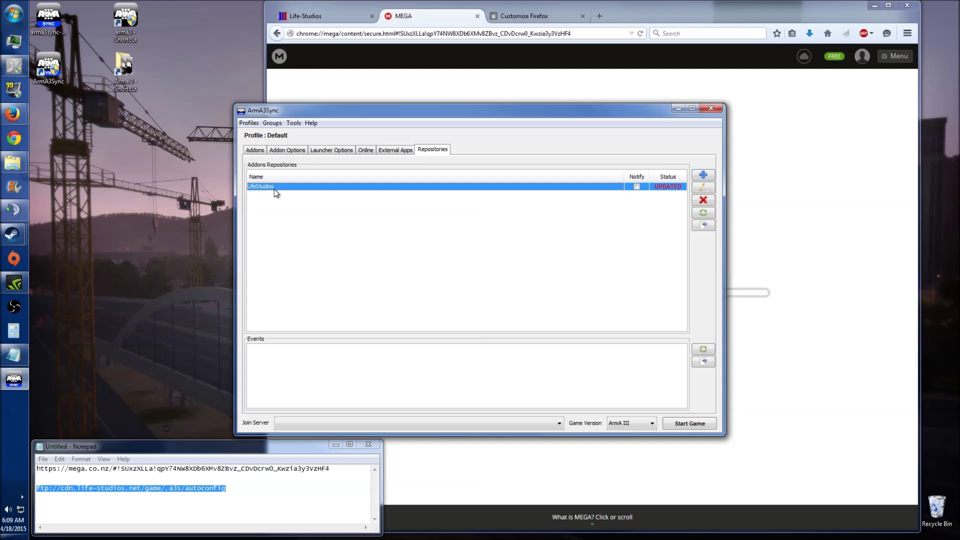
pyautogui.click(706, 226)
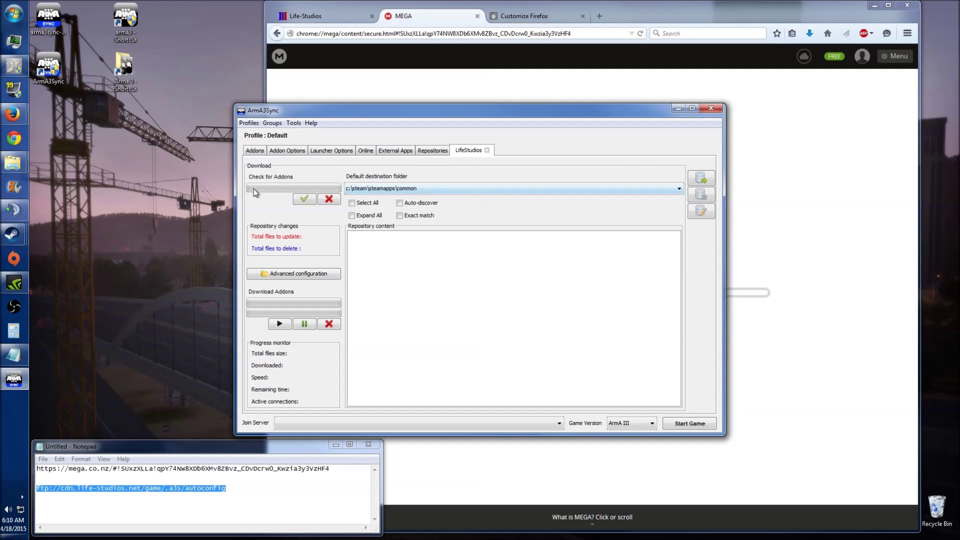
pyautogui.click(405, 190)
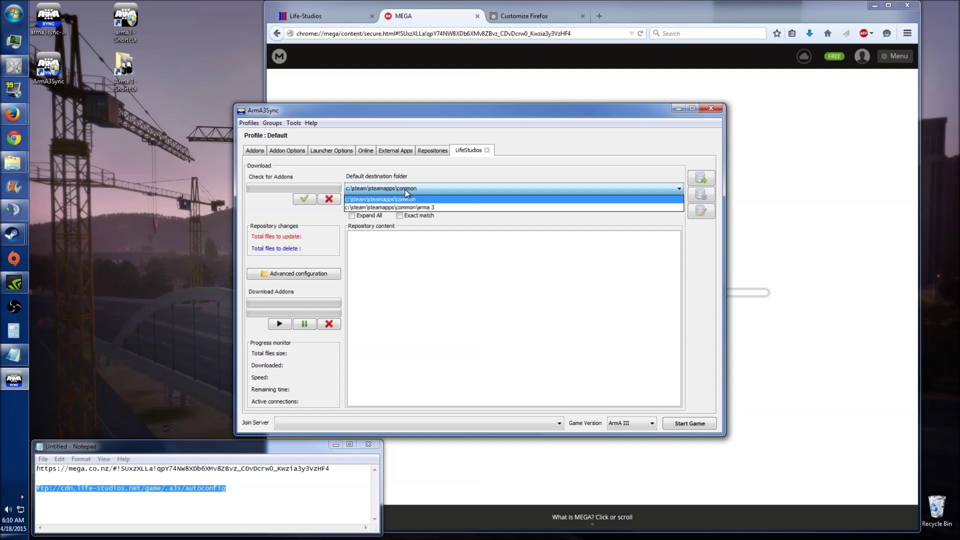
pyautogui.click(437, 208)
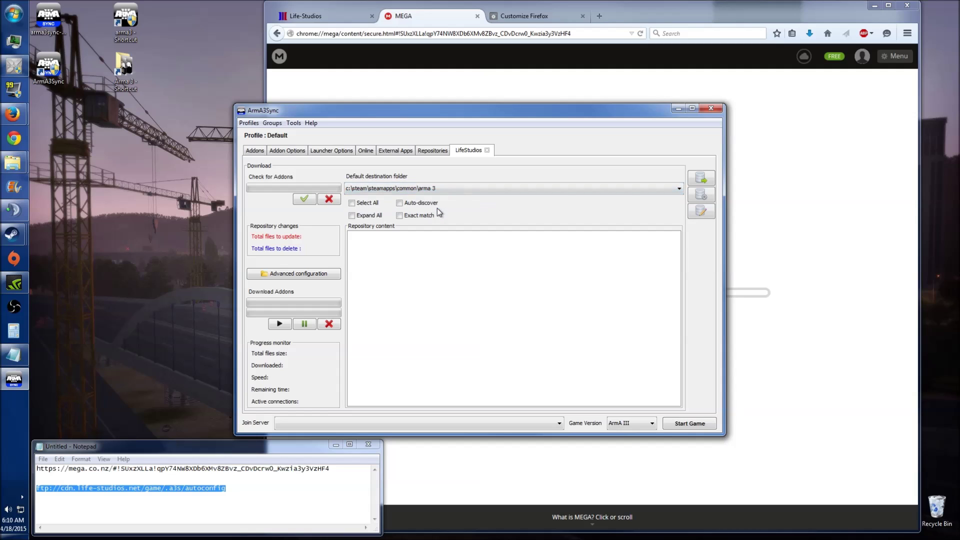
# Review the destination folder and addon search directories, and check the LifeStudios repository for addons
pyautogui.click(425, 189)
pyautogui.click(428, 208)
pyautogui.click(293, 151)
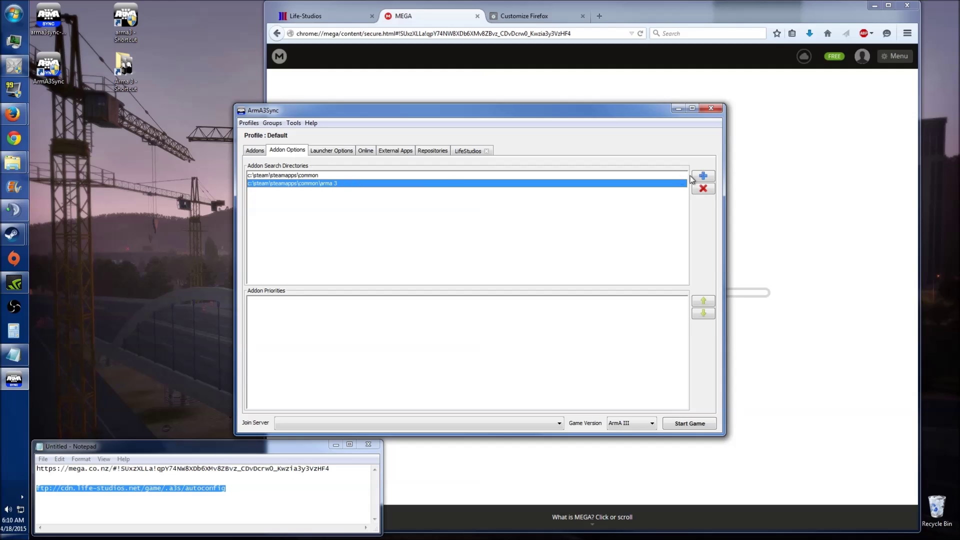
pyautogui.click(469, 151)
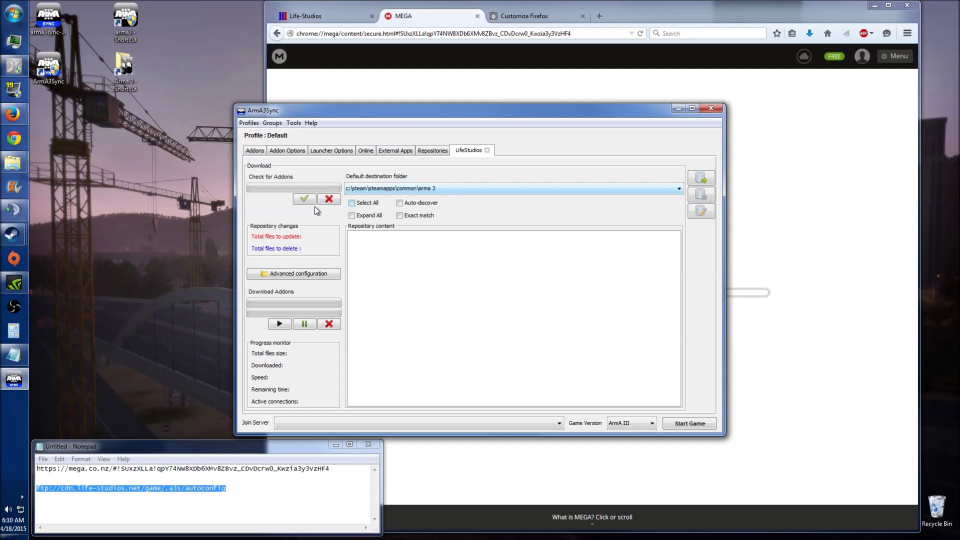
pyautogui.click(303, 200)
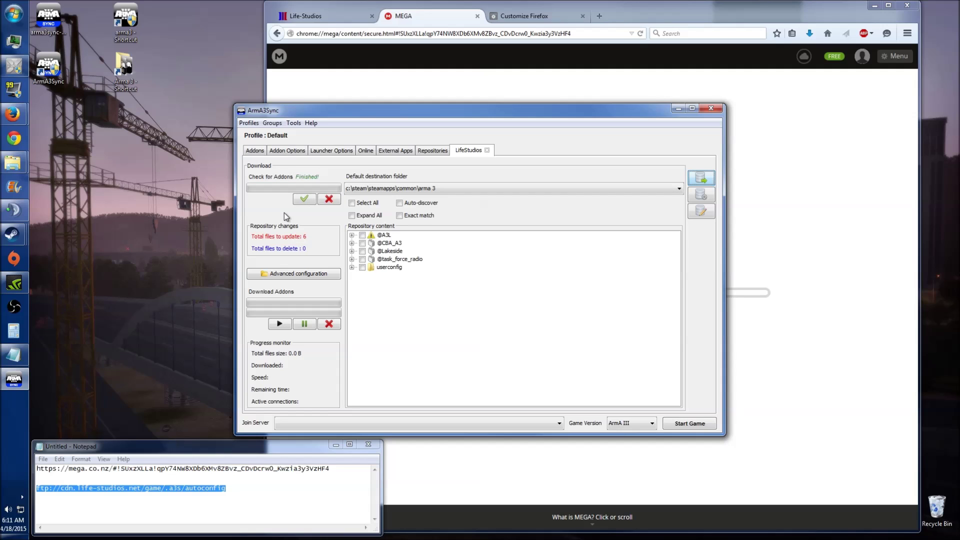
pyautogui.click(385, 237)
pyautogui.click(363, 236)
pyautogui.click(363, 243)
pyautogui.click(362, 251)
pyautogui.click(363, 259)
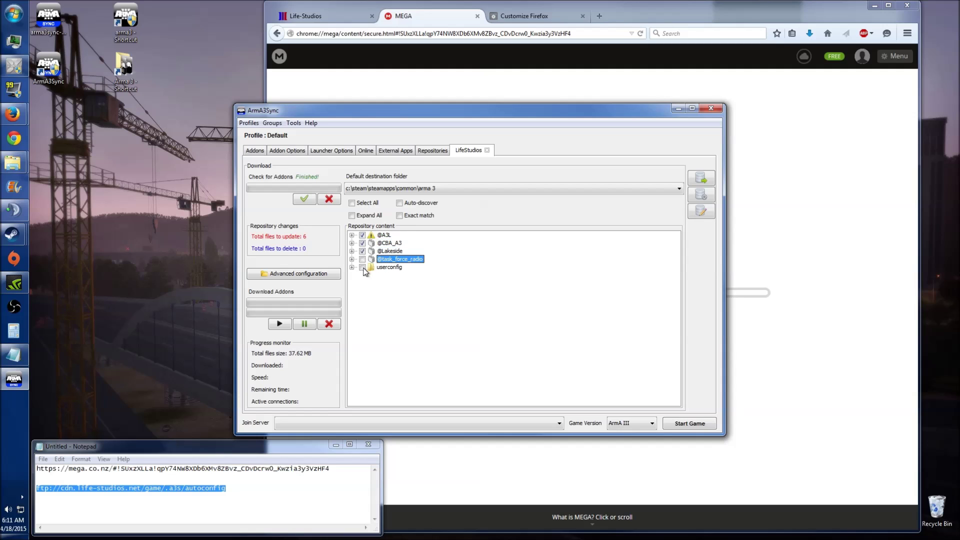
pyautogui.click(362, 267)
# Download the marked addons, dismiss the completion notice and check the repository for addons again
pyautogui.click(279, 324)
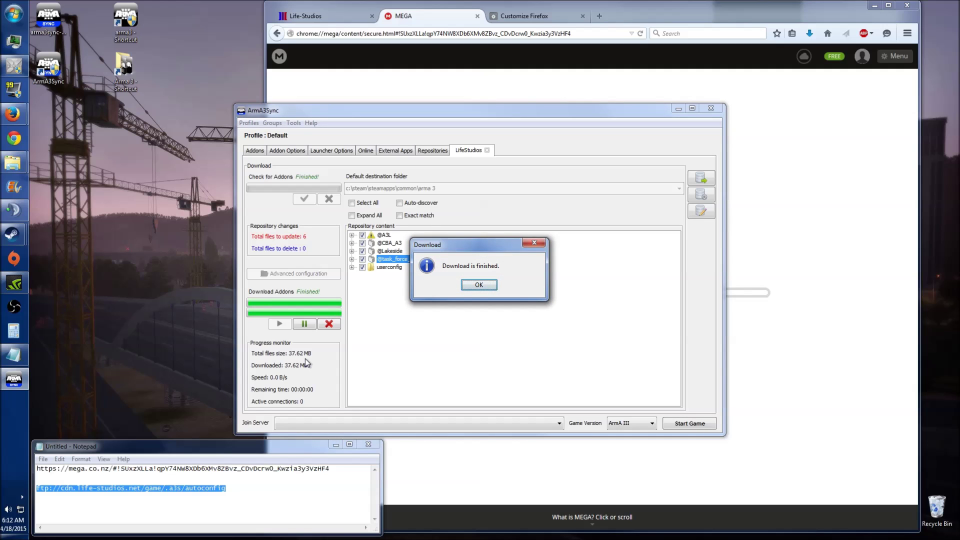
pyautogui.click(479, 284)
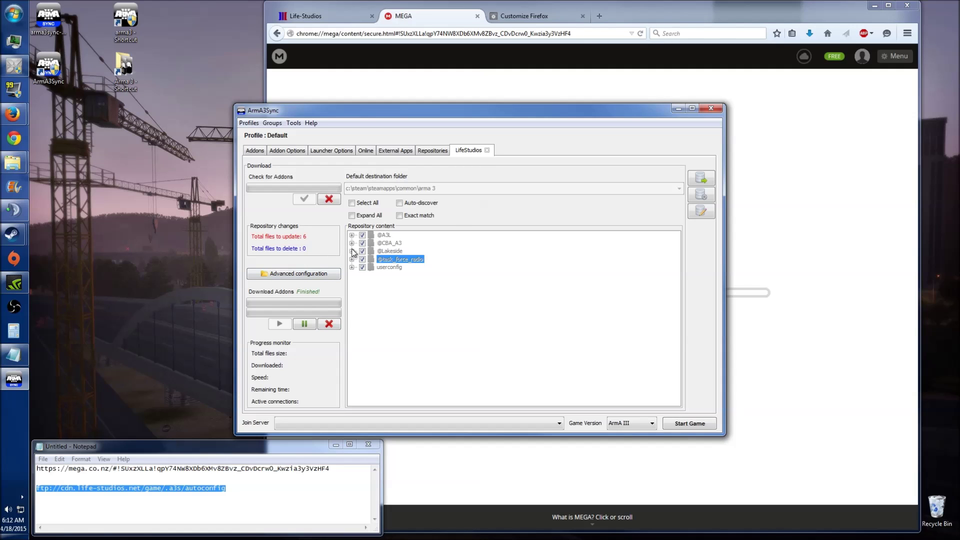
pyautogui.click(304, 199)
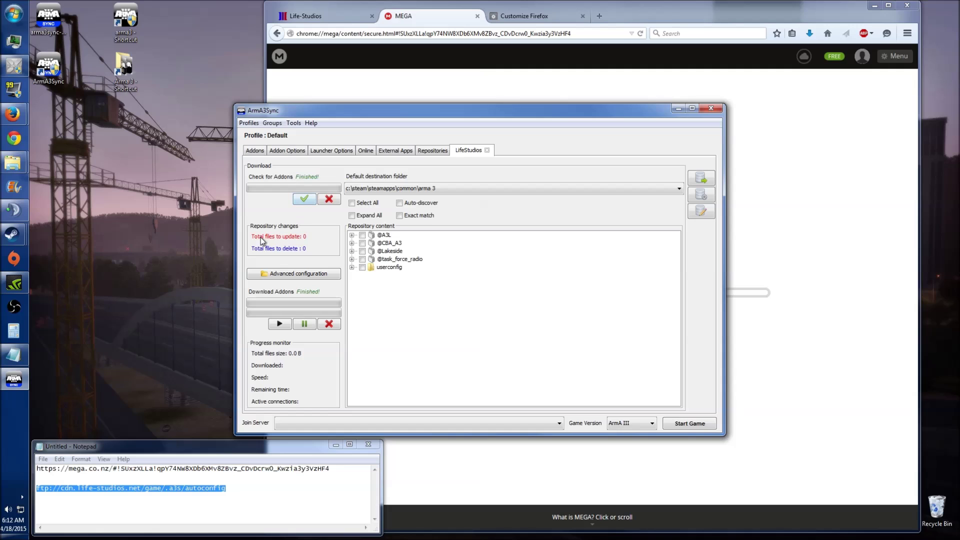
# Close the LifeStudios download page, reopen that repository from the repositories list and start another check for addons
pyautogui.click(488, 150)
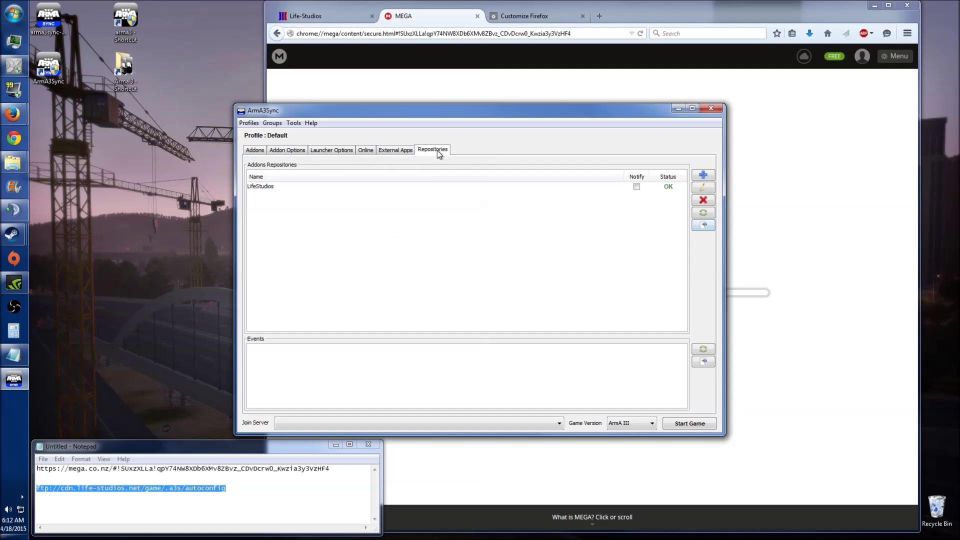
pyautogui.click(257, 186)
pyautogui.click(703, 225)
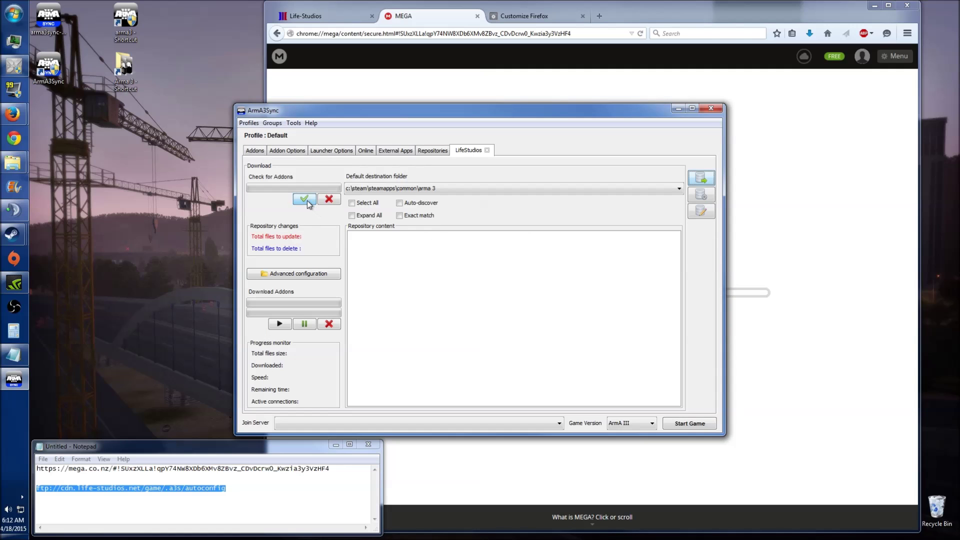
pyautogui.click(307, 200)
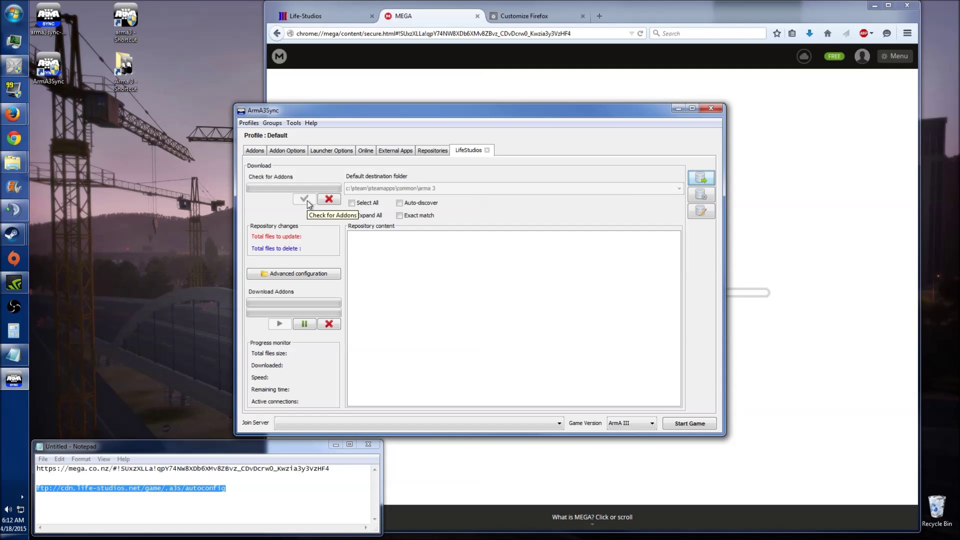